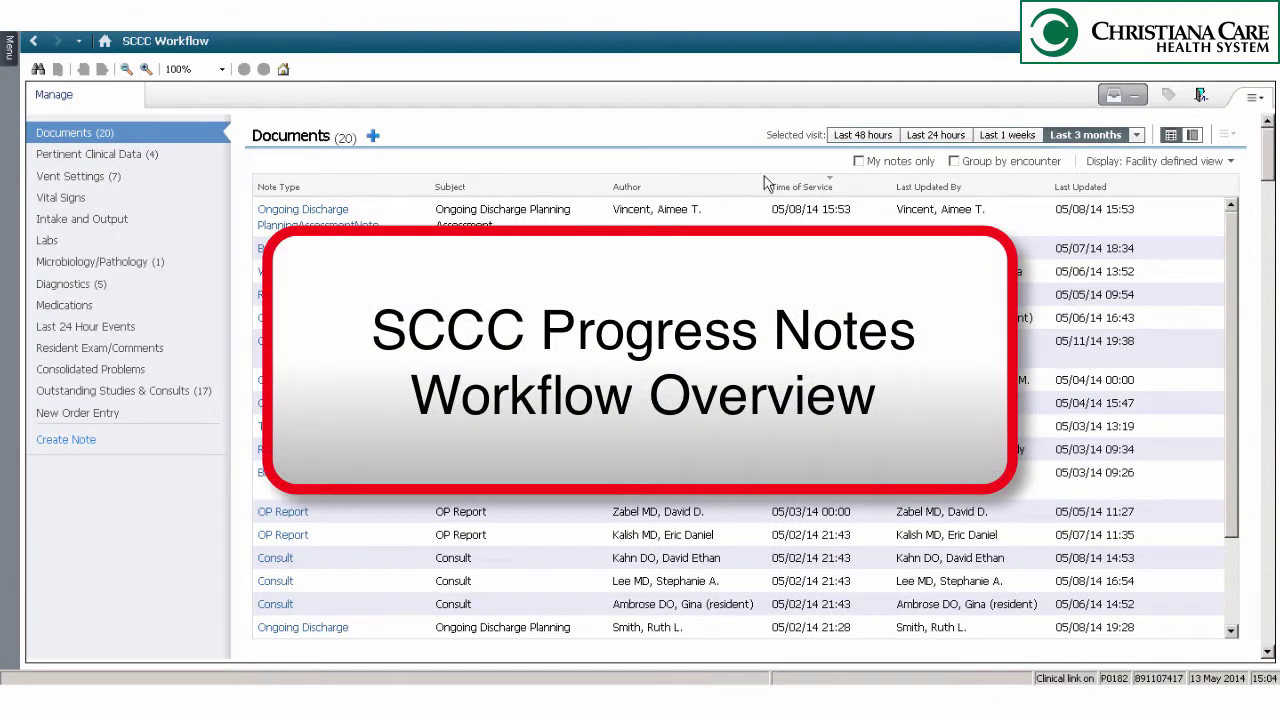
# Step: Show the Pertinent Clinical Data section with the Glasgow Coma Score results
pyautogui.click(95, 158)
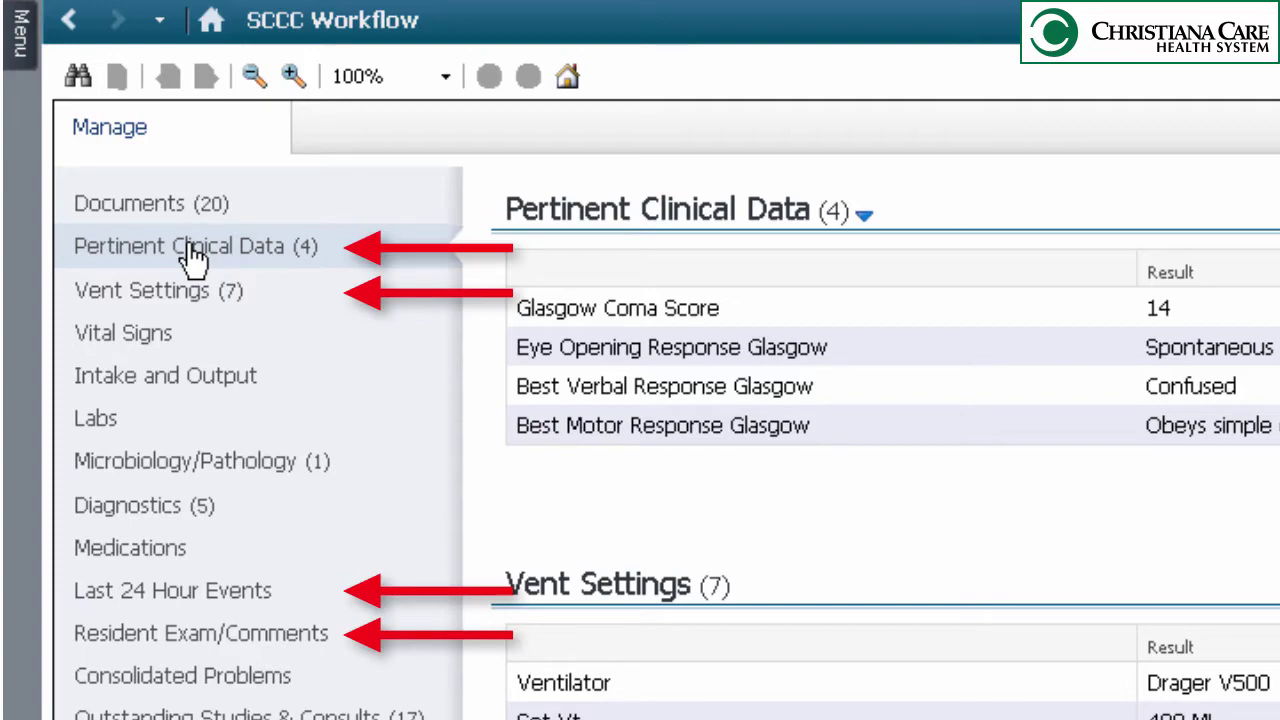
# Step: List the forms available for Pertinent Clinical Data
pyautogui.click(193, 258)
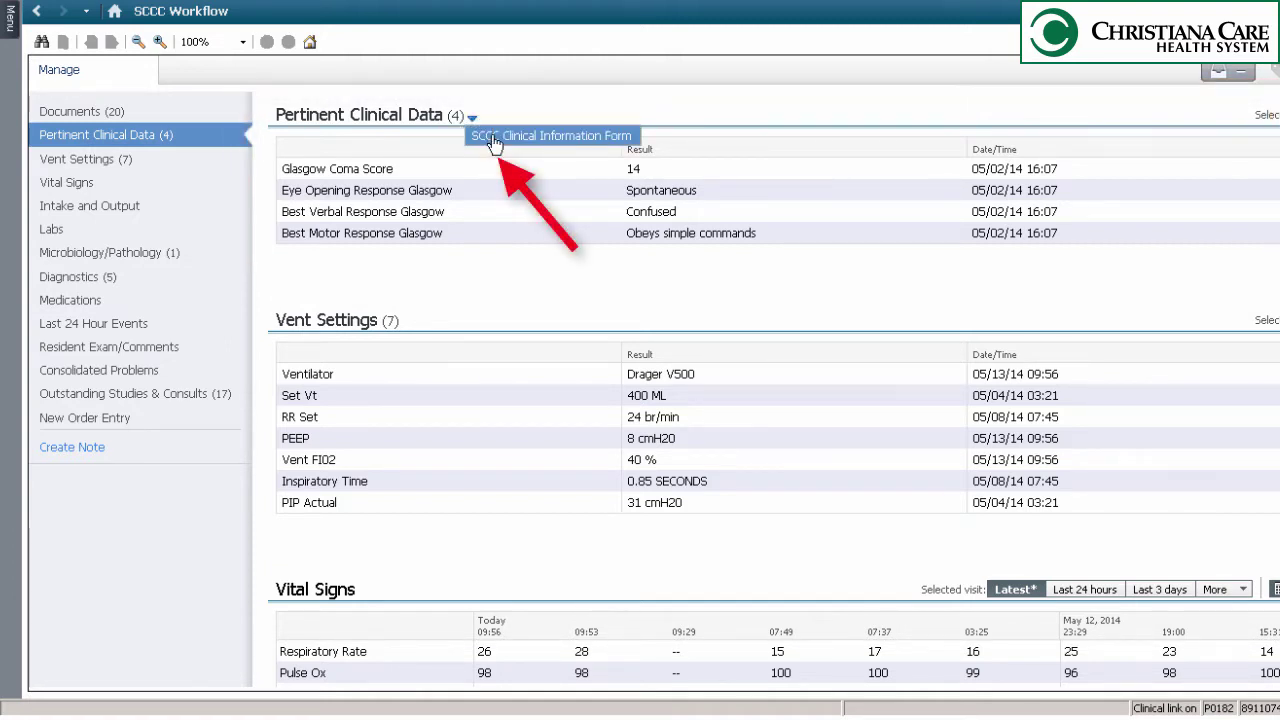
# Step: In the SCCC Clinical Information Form, set Irregular rhythm, sedation goal 2 - Very sedated, and pupil size 3
pyautogui.click(494, 141)
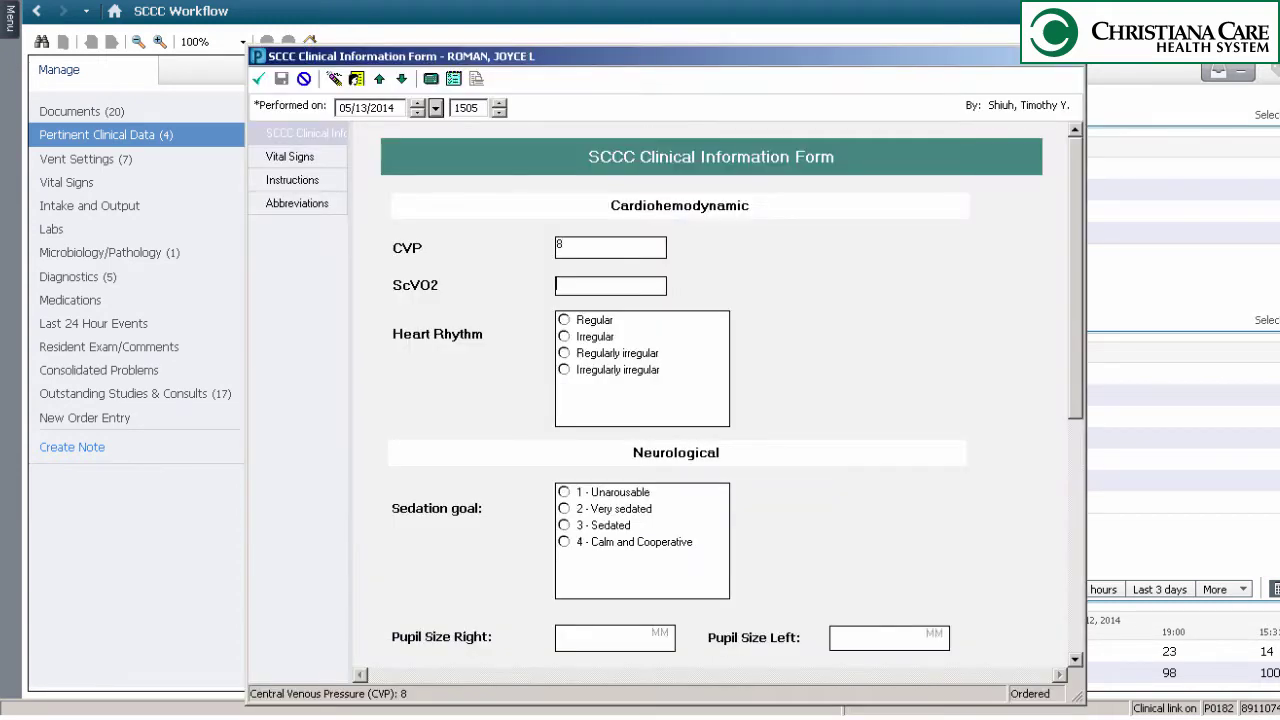
pyautogui.click(564, 320)
pyautogui.click(564, 492)
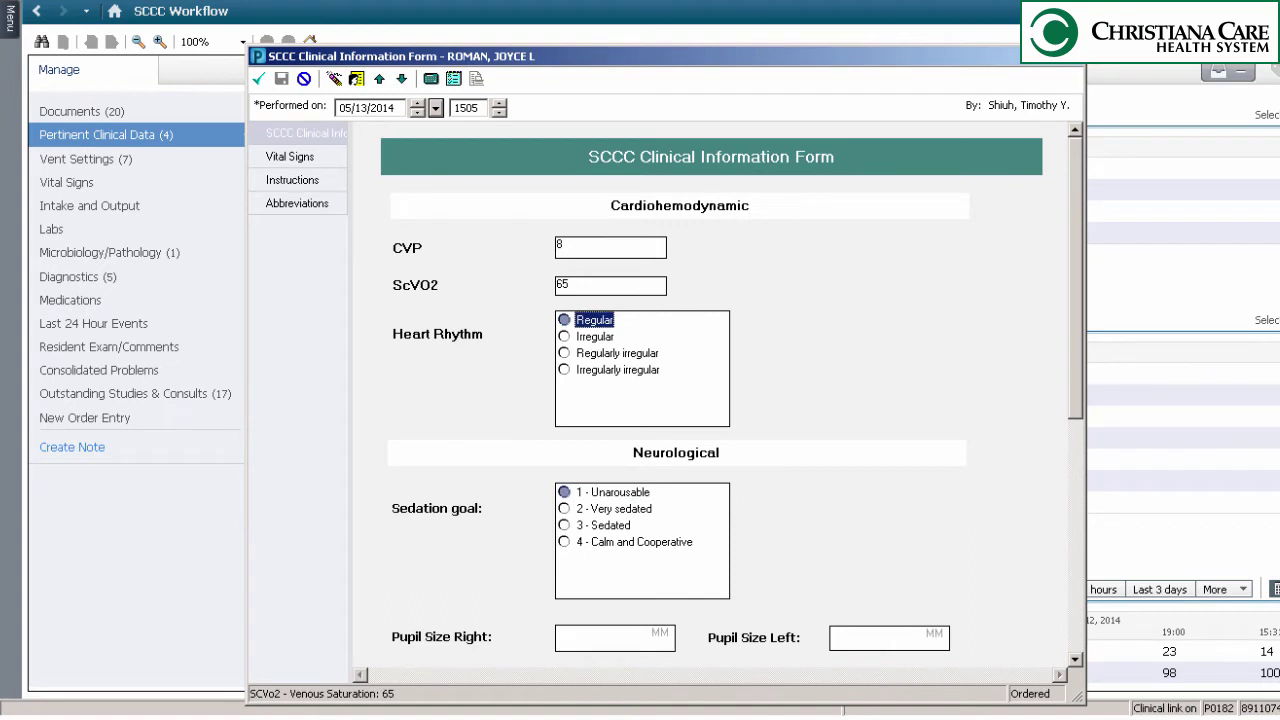
pyautogui.click(564, 336)
pyautogui.press('Tab')
pyautogui.press('Down')
pyautogui.press('Tab')
pyautogui.write('3')
pyautogui.press('Tab')
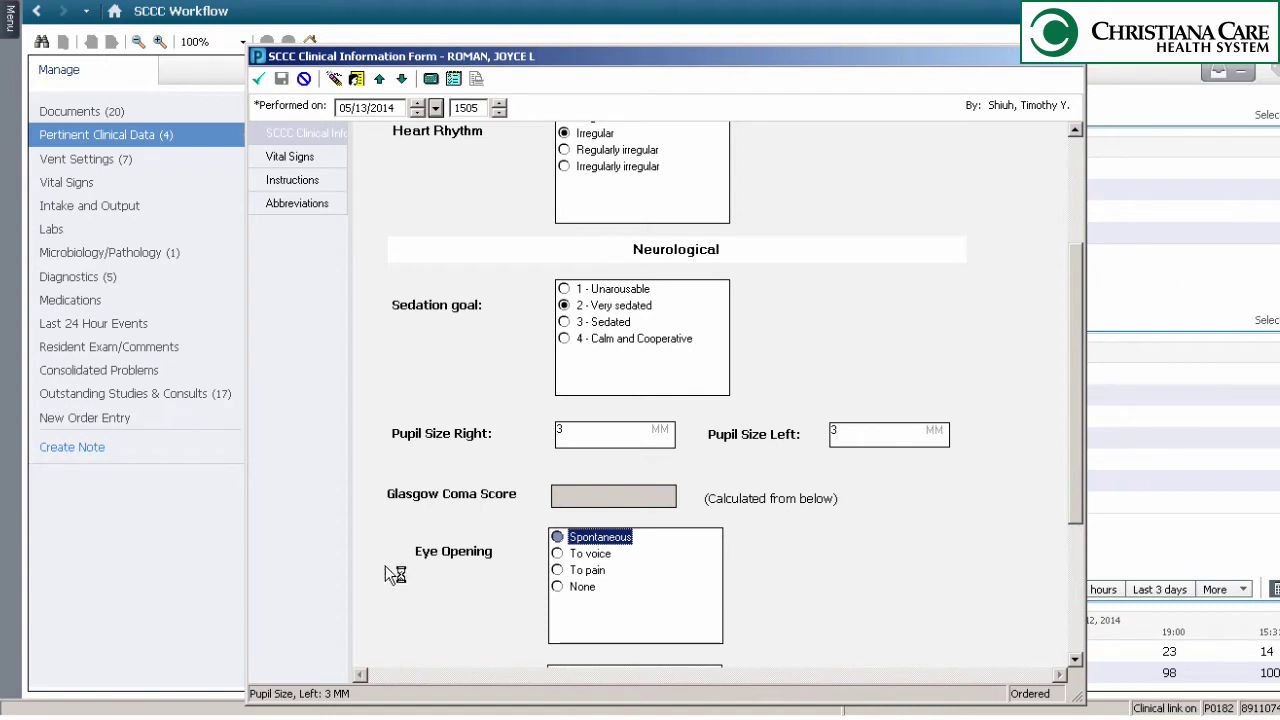
# Step: Score Glasgow as To voice, Confused, and Localizes to noxious stim, then sign the form
pyautogui.click(557, 554)
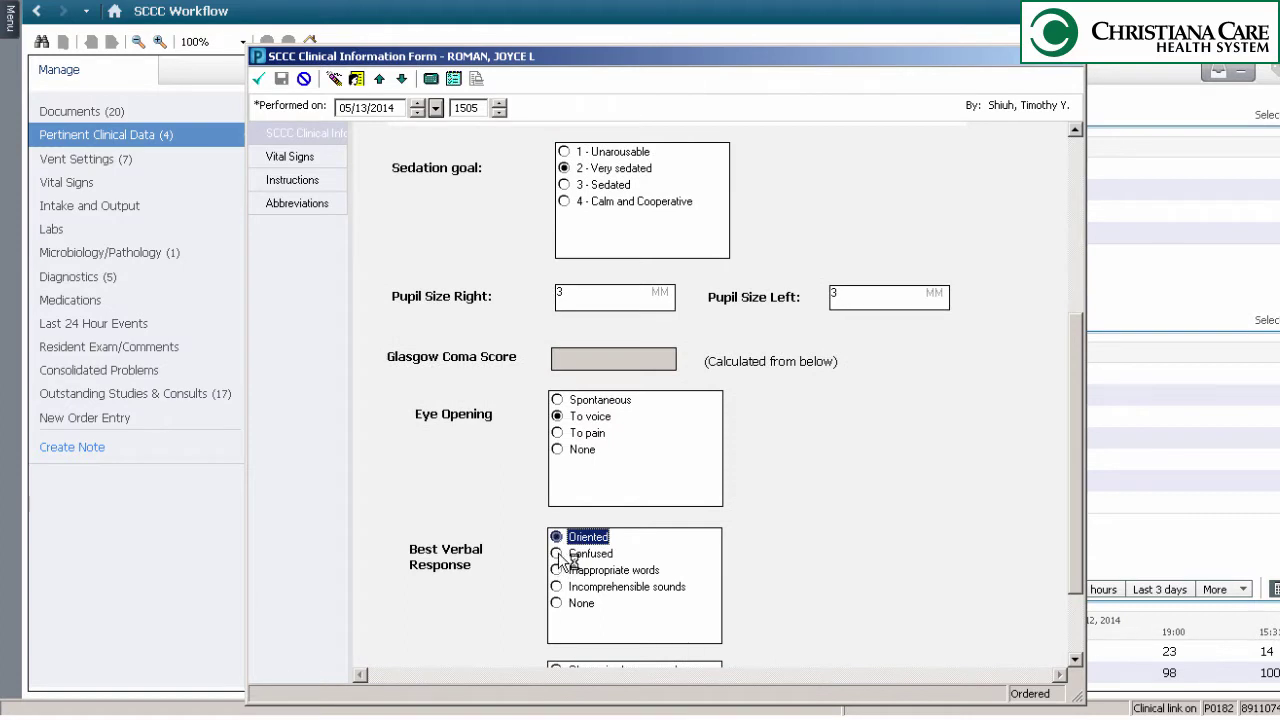
pyautogui.click(557, 554)
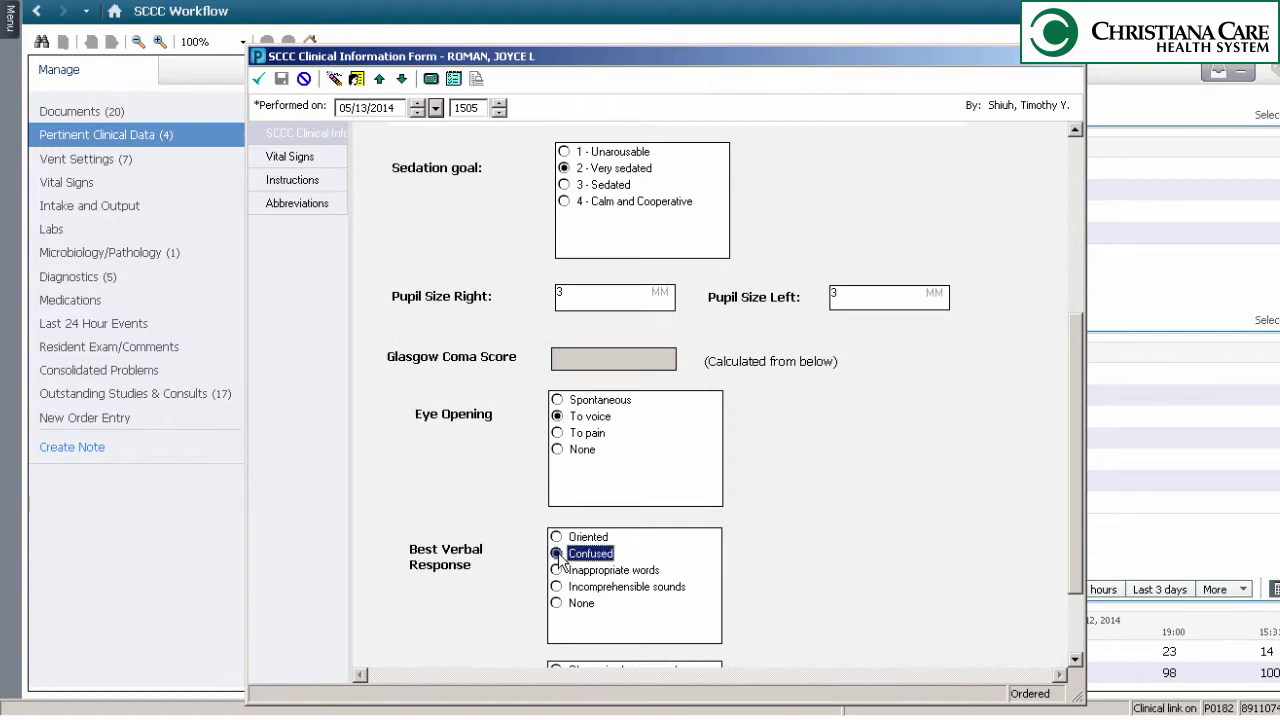
pyautogui.click(557, 554)
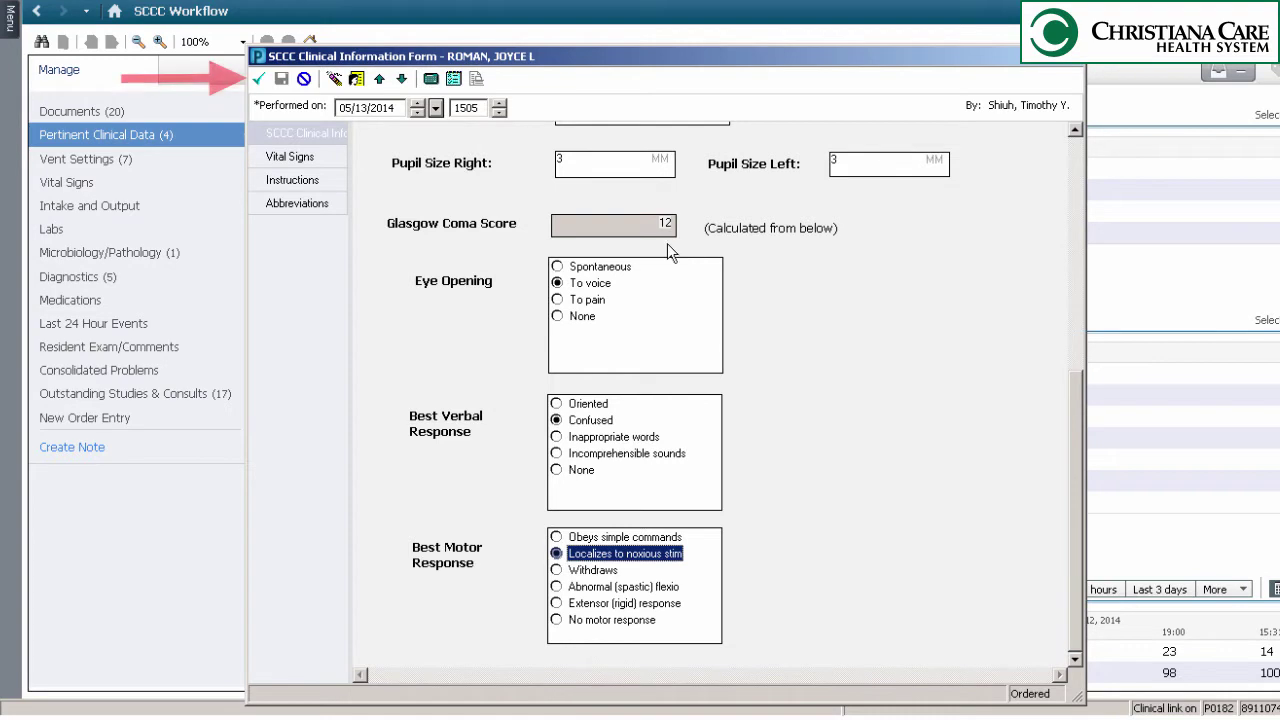
pyautogui.click(262, 79)
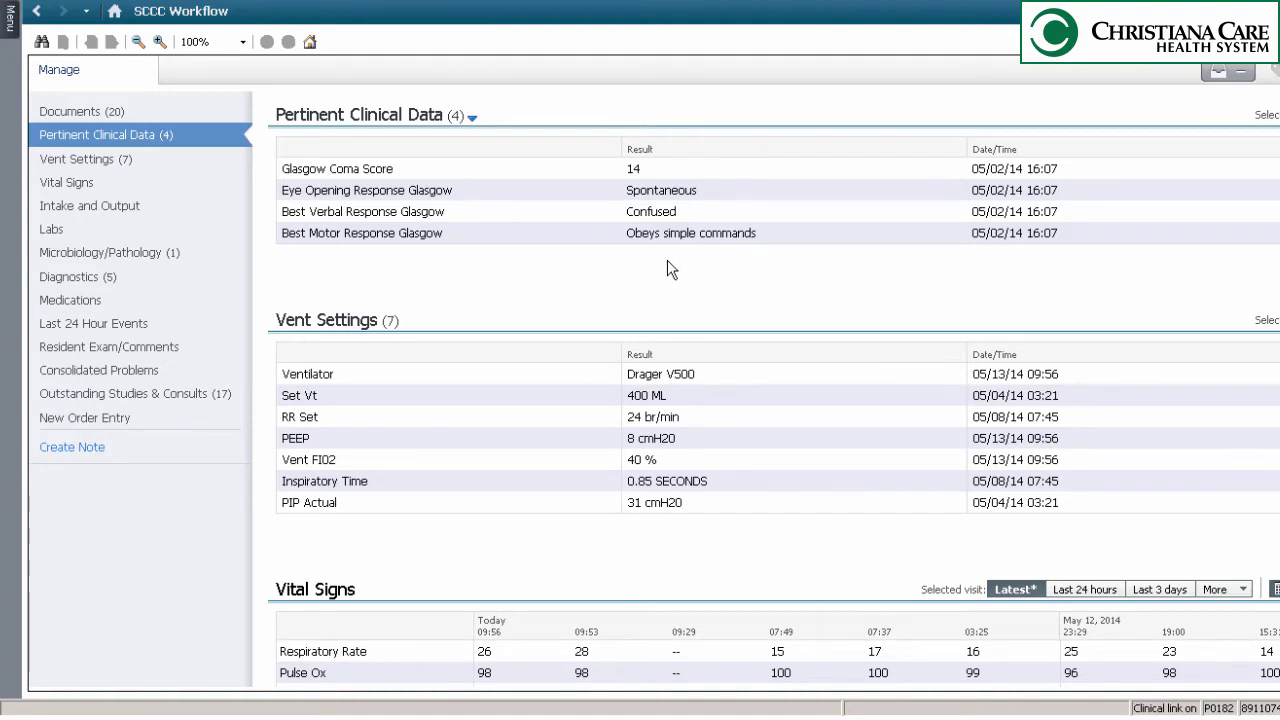
# Step: Enter 'Pt became hypoxic and reintubated. Hemodynamically stable.' as the Last 24 Hour Events
pyautogui.click(95, 160)
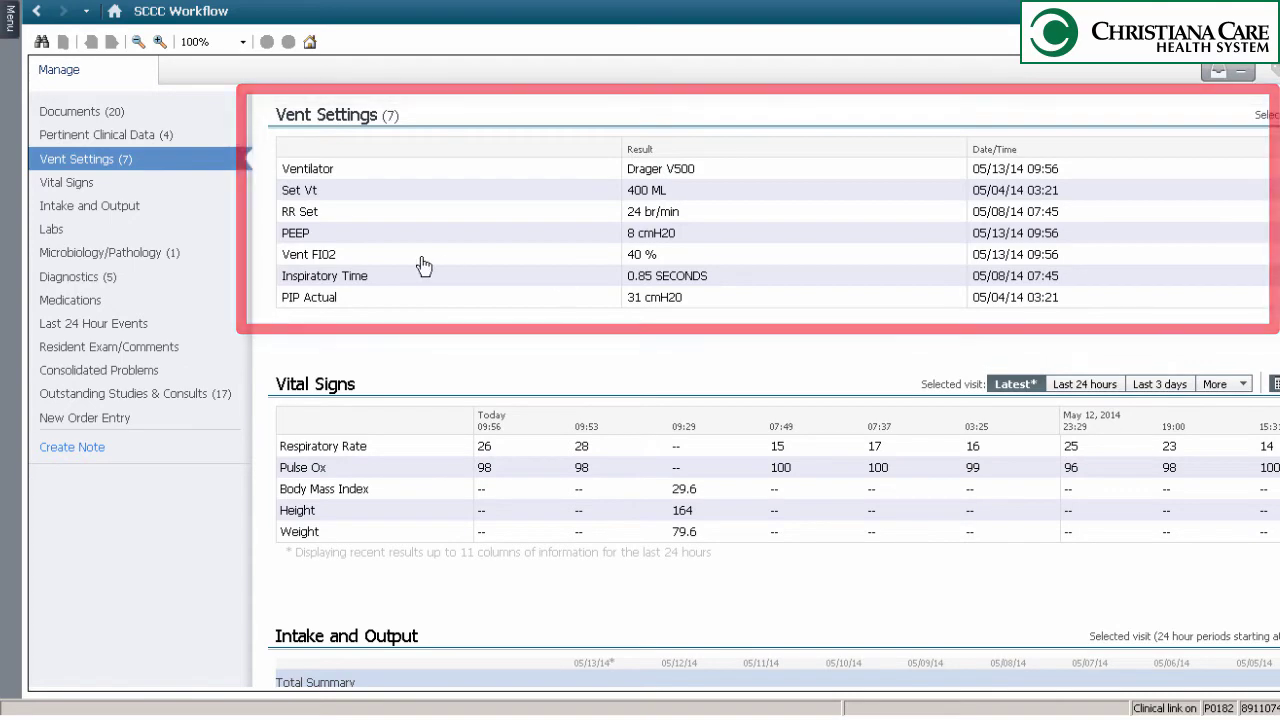
pyautogui.scroll(-10, 420, 263)
pyautogui.click(337, 200)
pyautogui.write('P')
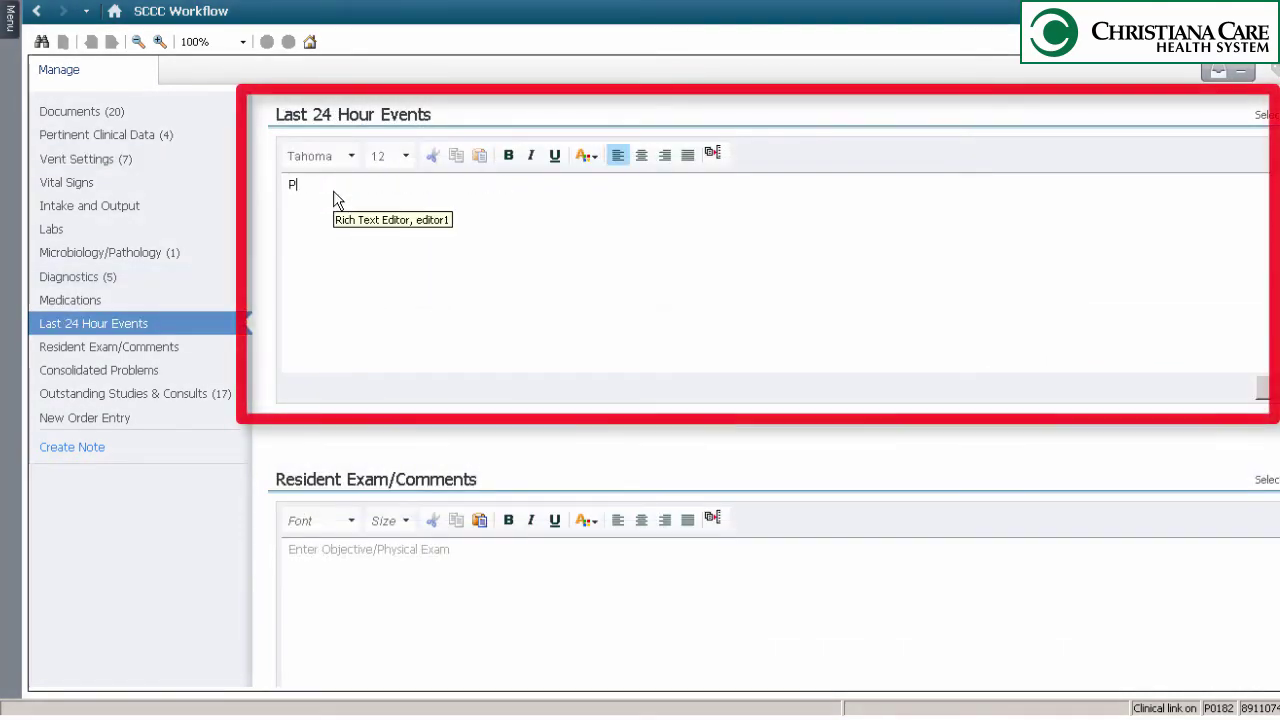
pyautogui.write('t became hypoxic and re')
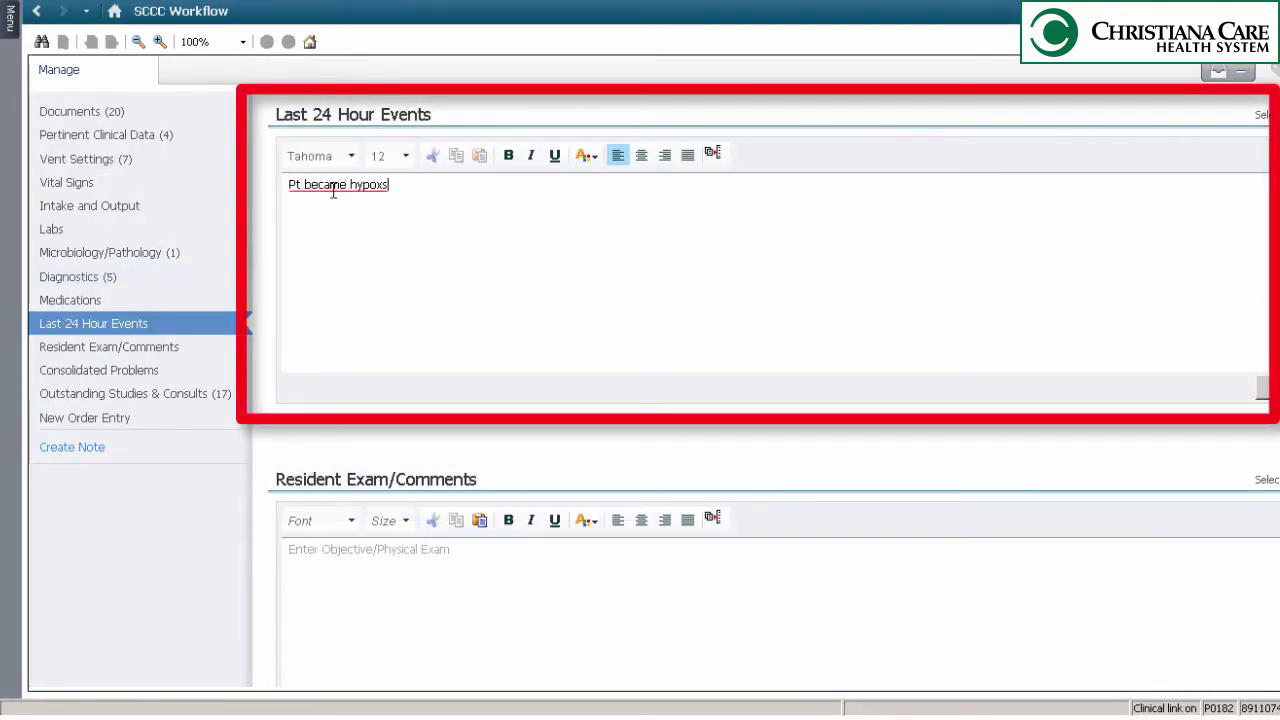
pyautogui.write('intubated.  Hem')
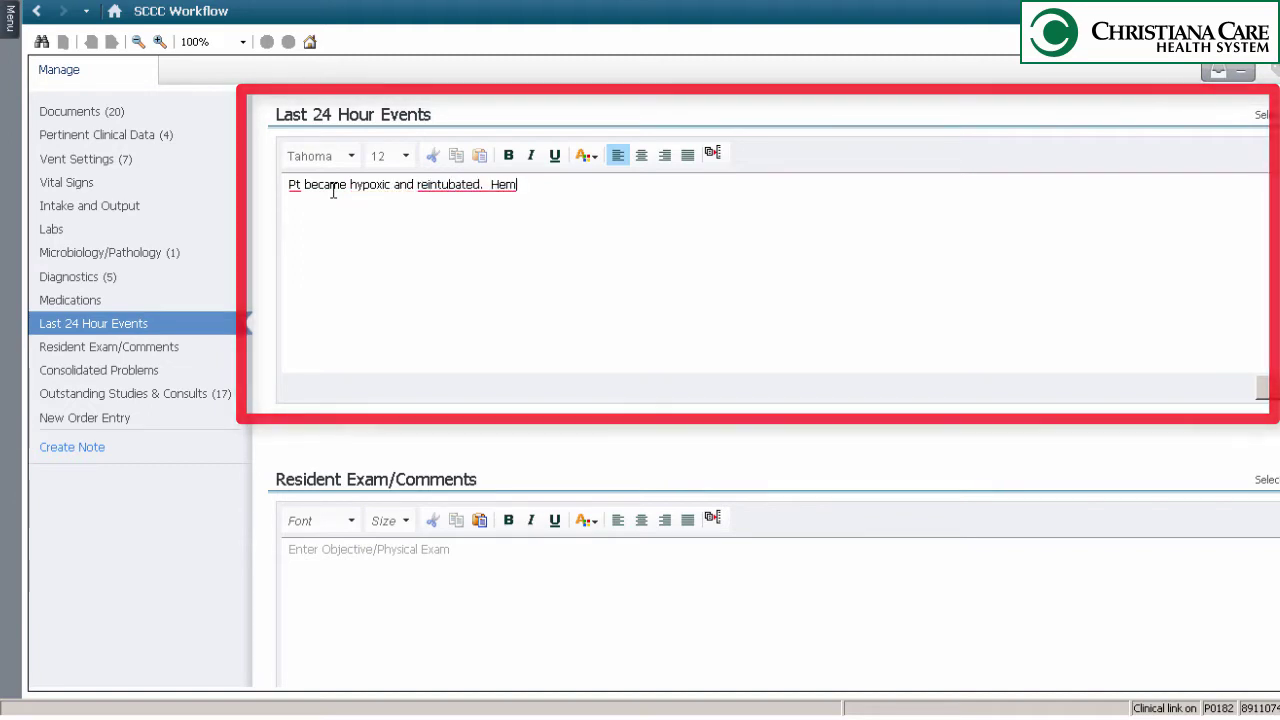
pyautogui.write('odynamically stable.')
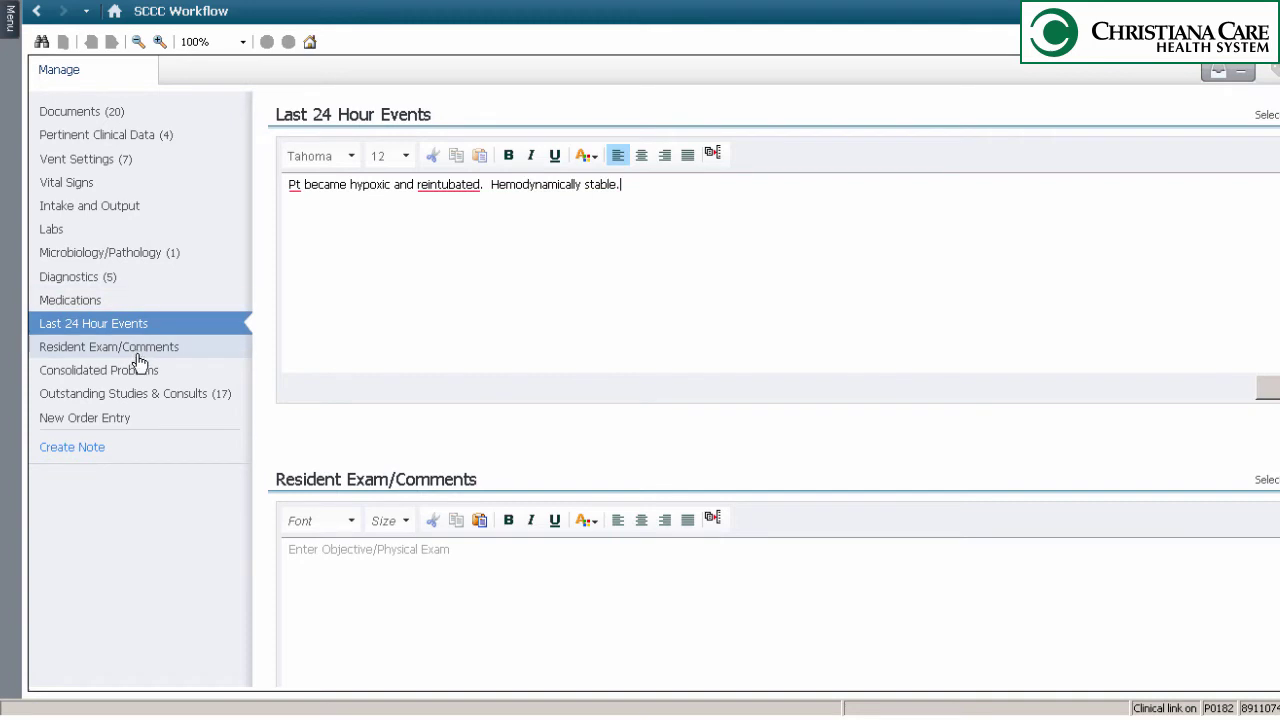
pyautogui.click(139, 352)
# Step: Fill Resident Exam/Comments with the =surgery_progress auto-text and move on to New Order Entry
pyautogui.click(326, 196)
pyautogui.write('=')
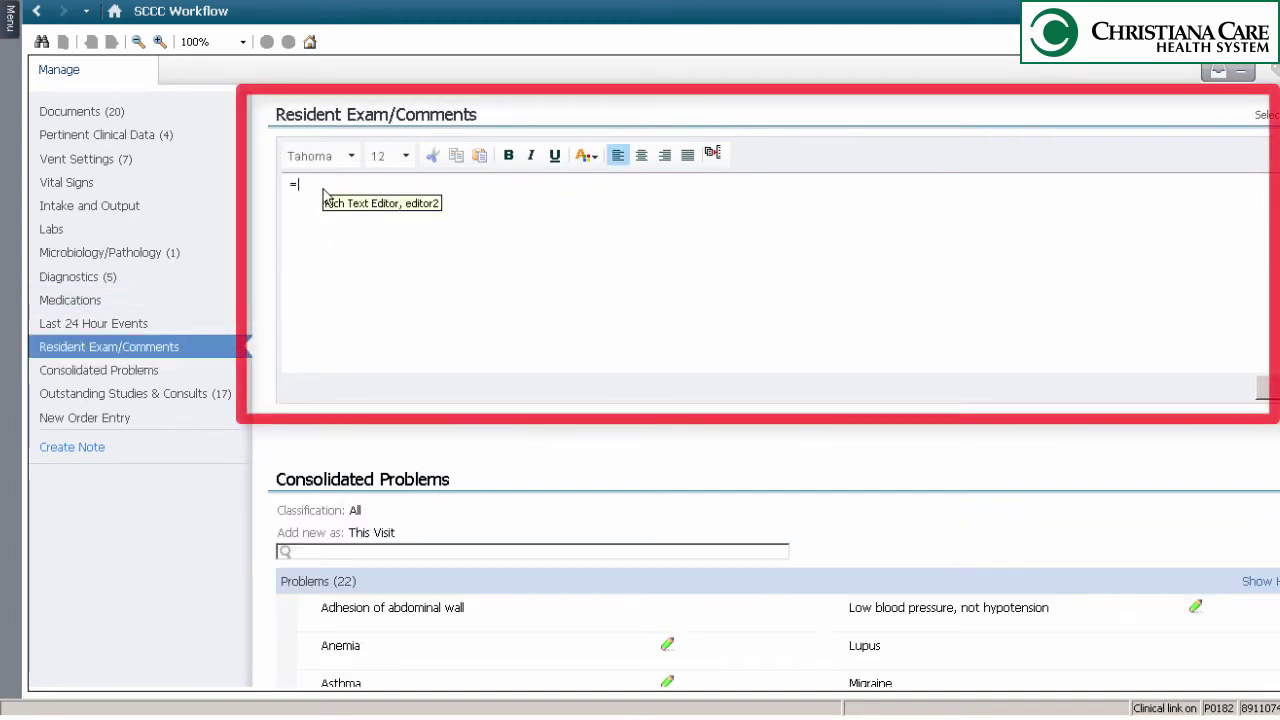
pyautogui.write('s')
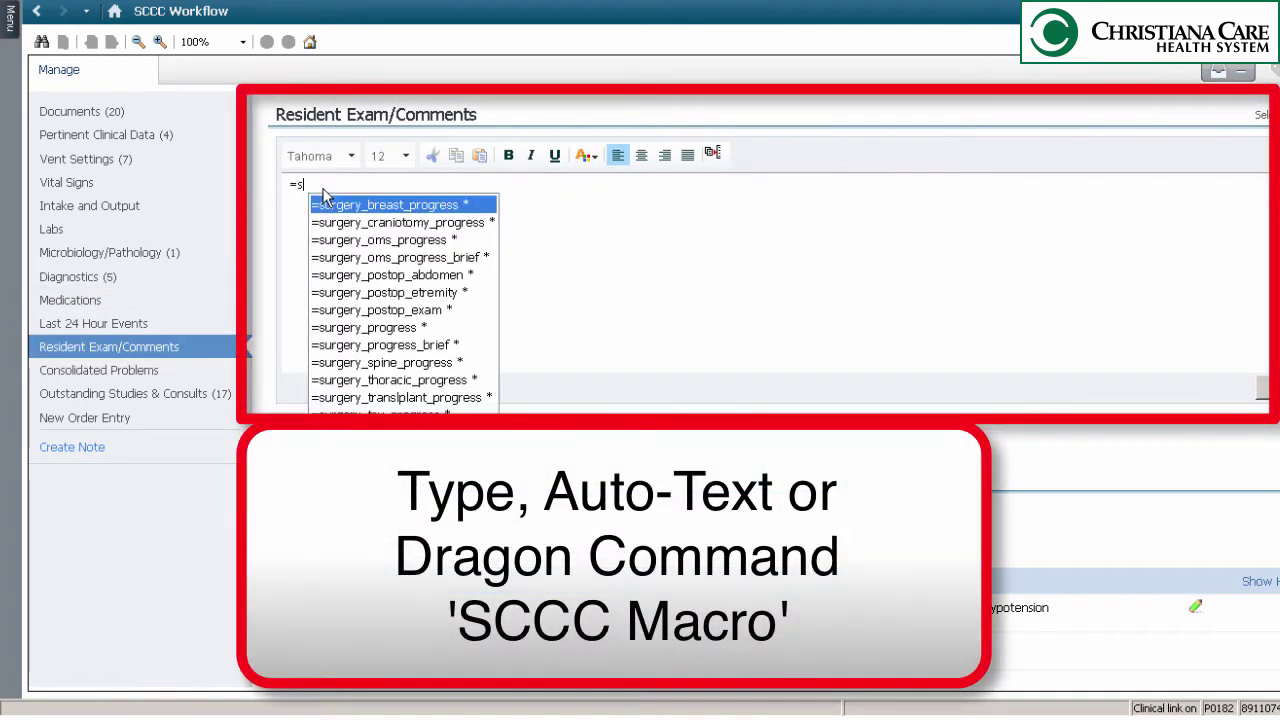
pyautogui.click(378, 333)
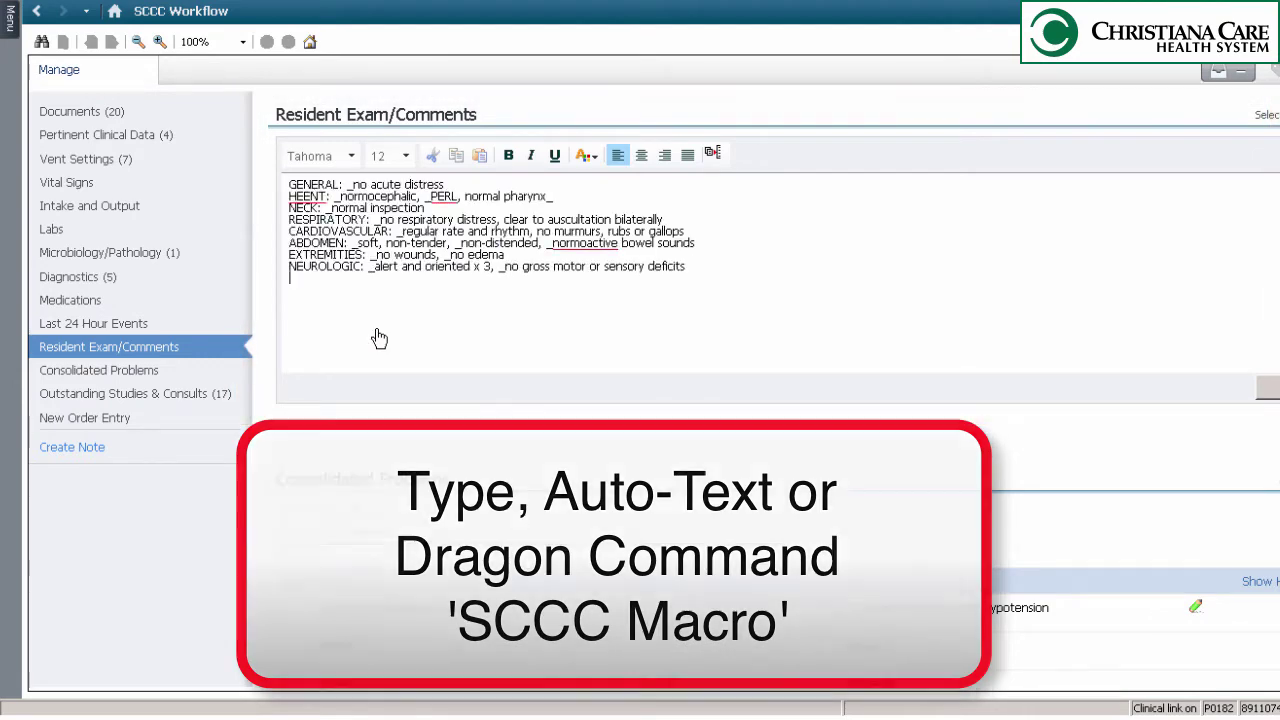
pyautogui.click(108, 420)
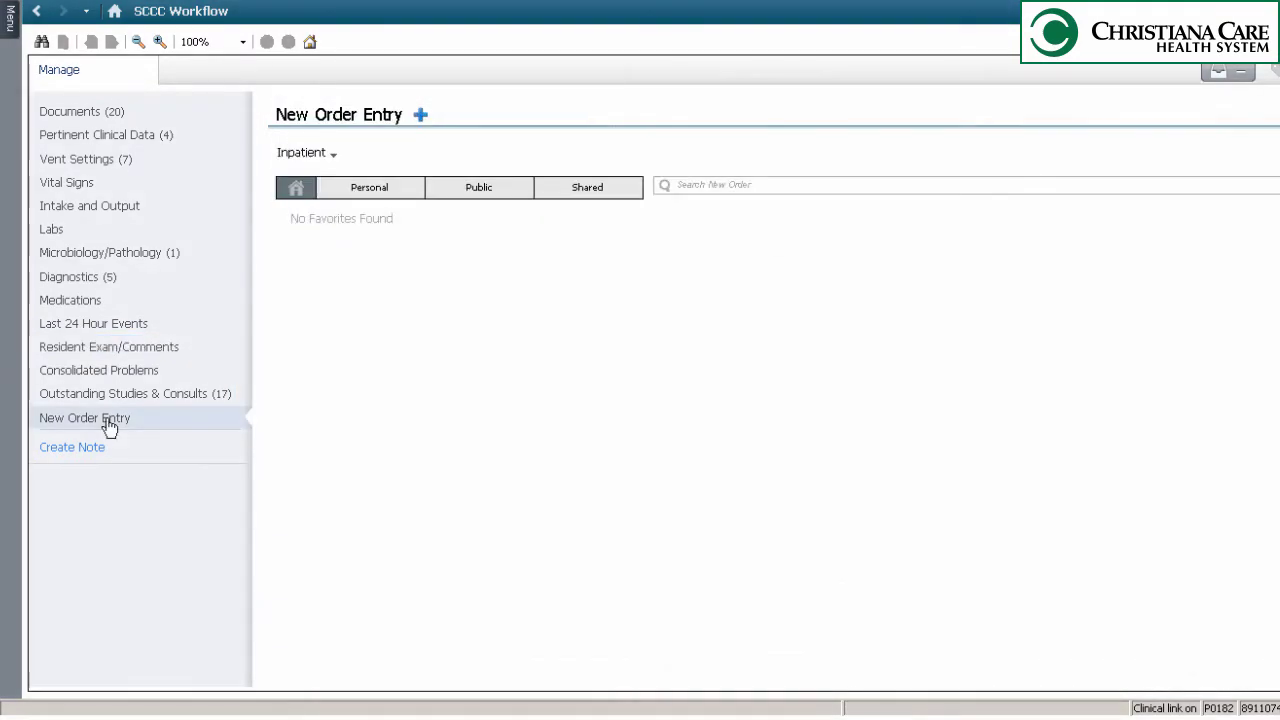
# Step: Create a Progress Note titled SCCC from the Progress Notes SCCC template
pyautogui.click(92, 450)
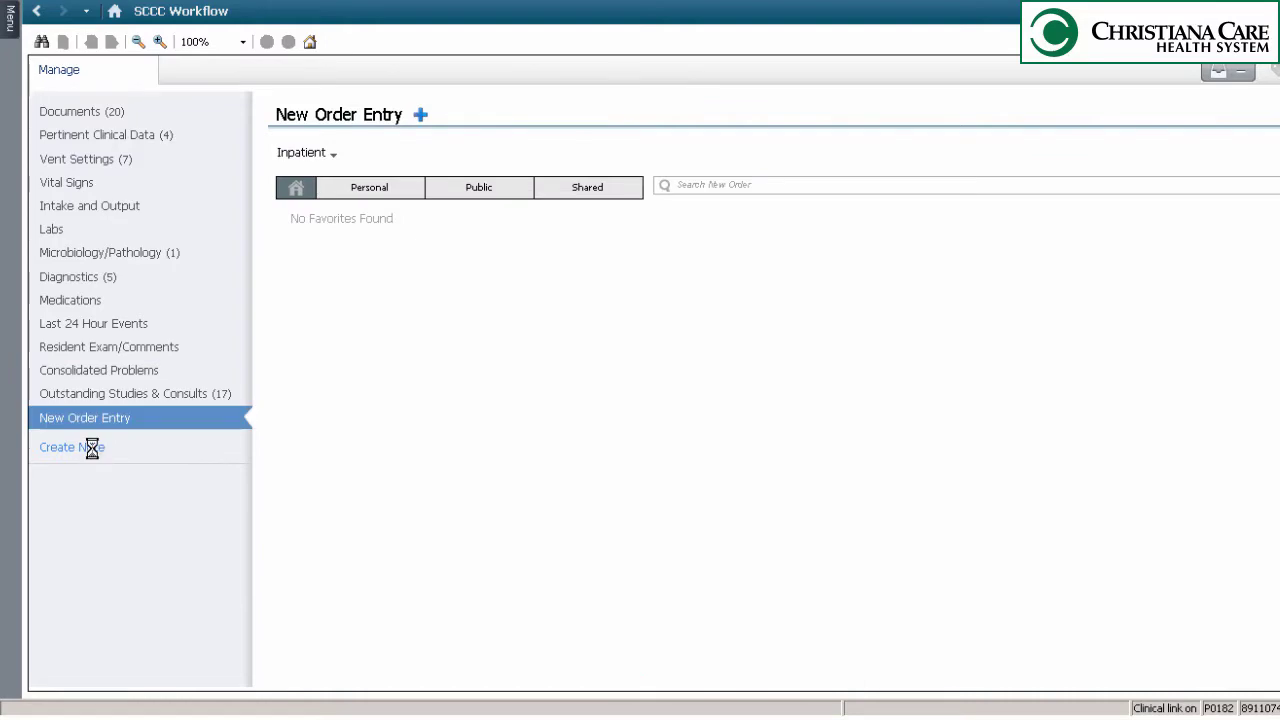
pyautogui.click(320, 128)
pyautogui.write('pro')
pyautogui.press('Return')
pyautogui.press('Tab')
pyautogui.write('SCCC')
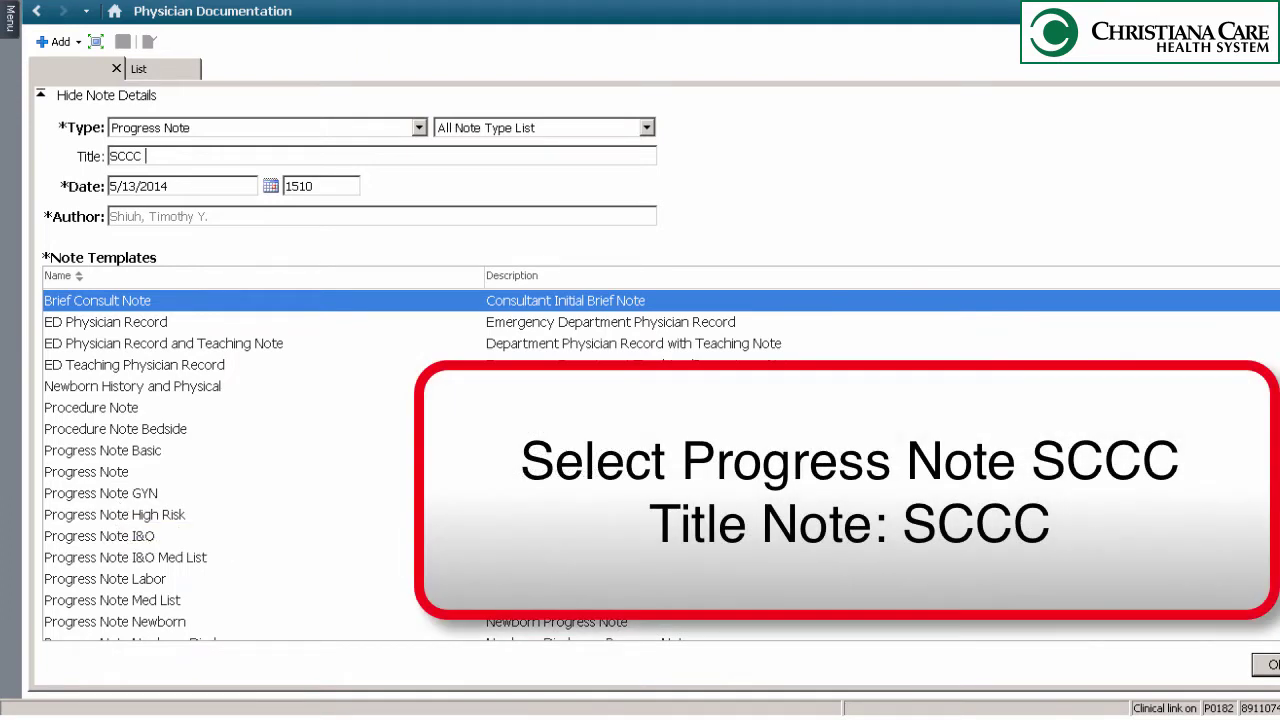
pyautogui.scroll(-3, 288, 500)
pyautogui.click(126, 629)
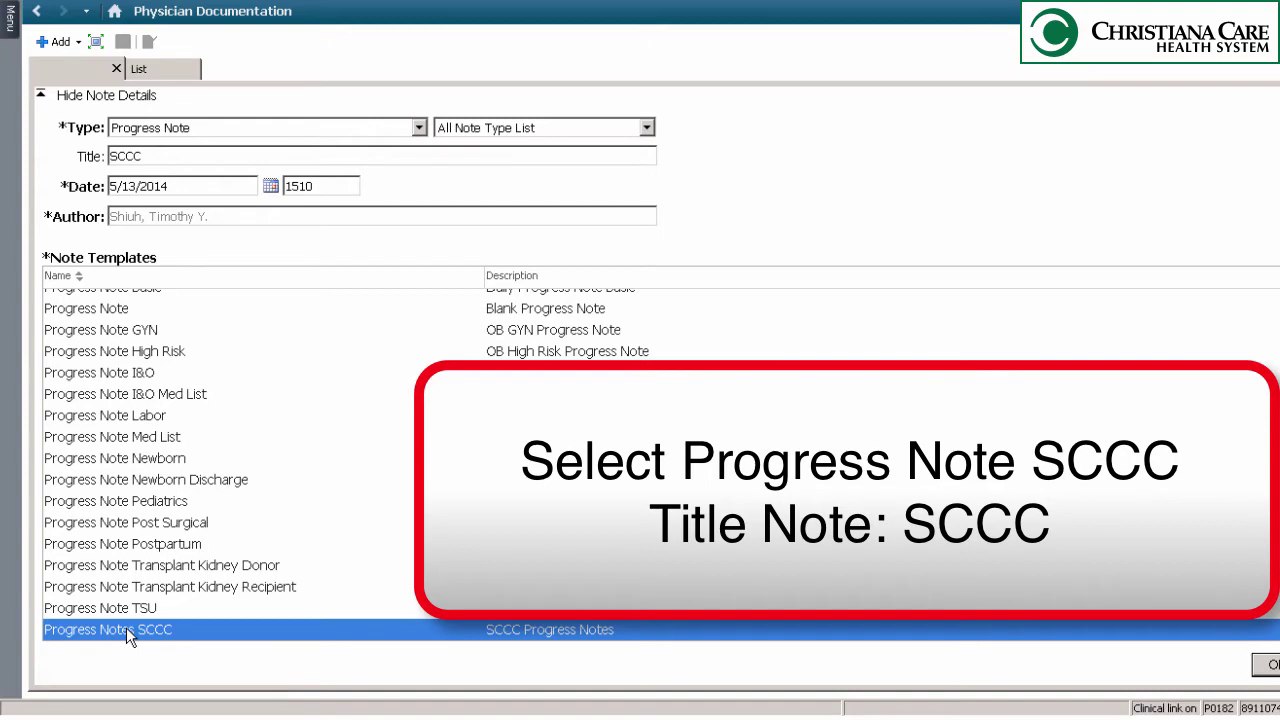
pyautogui.doubleClick(126, 629)
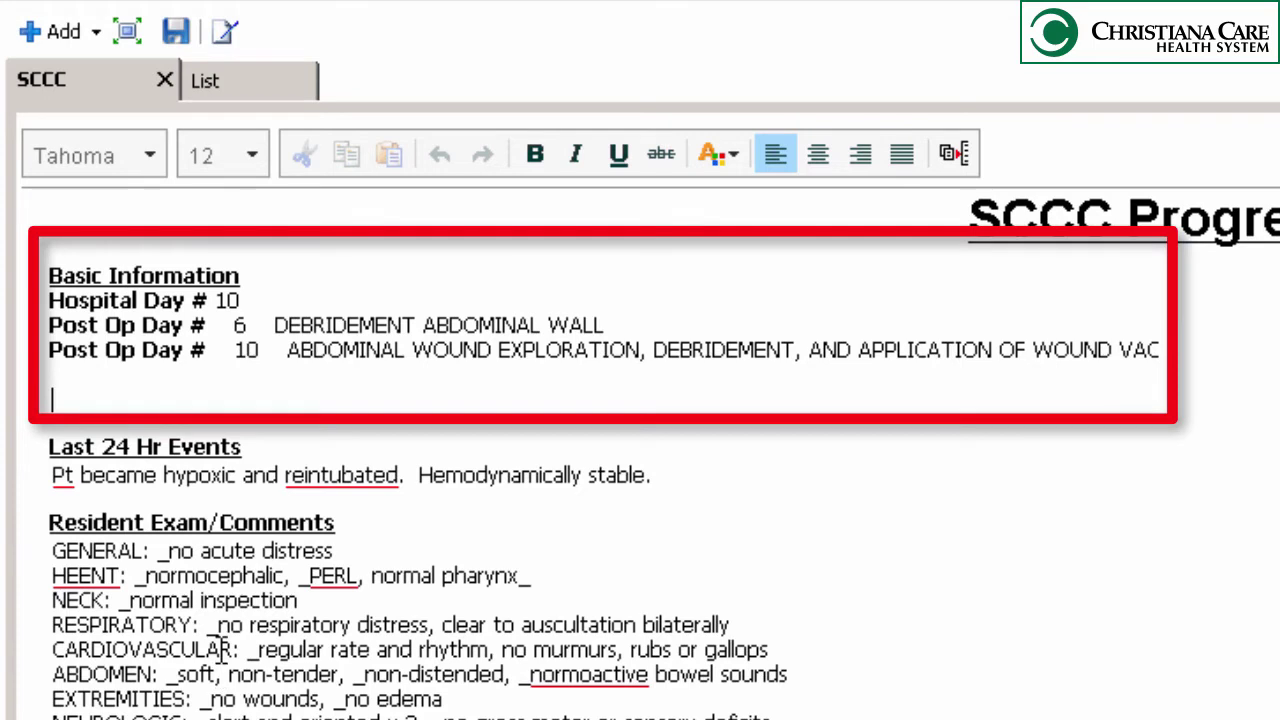
# Step: Add 'Any additional comments' to the neurologic part of Assessment & Plan
pyautogui.moveTo(55, 300)
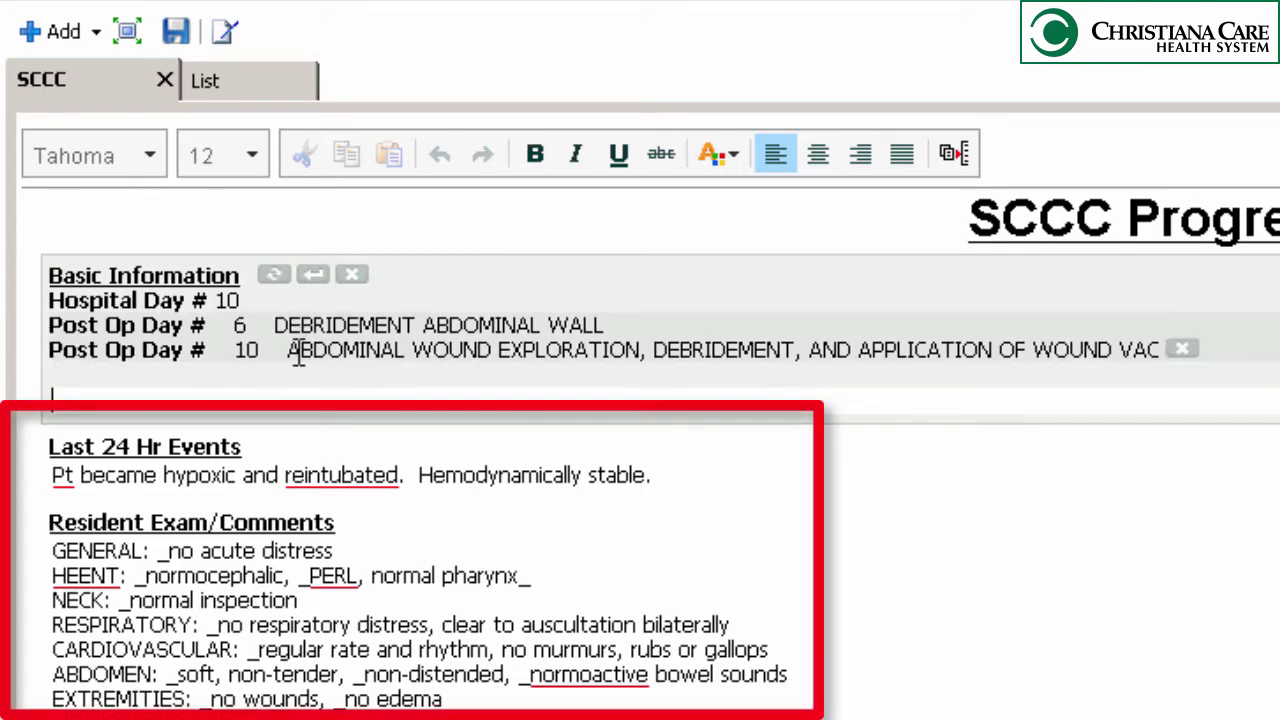
pyautogui.click(72, 372)
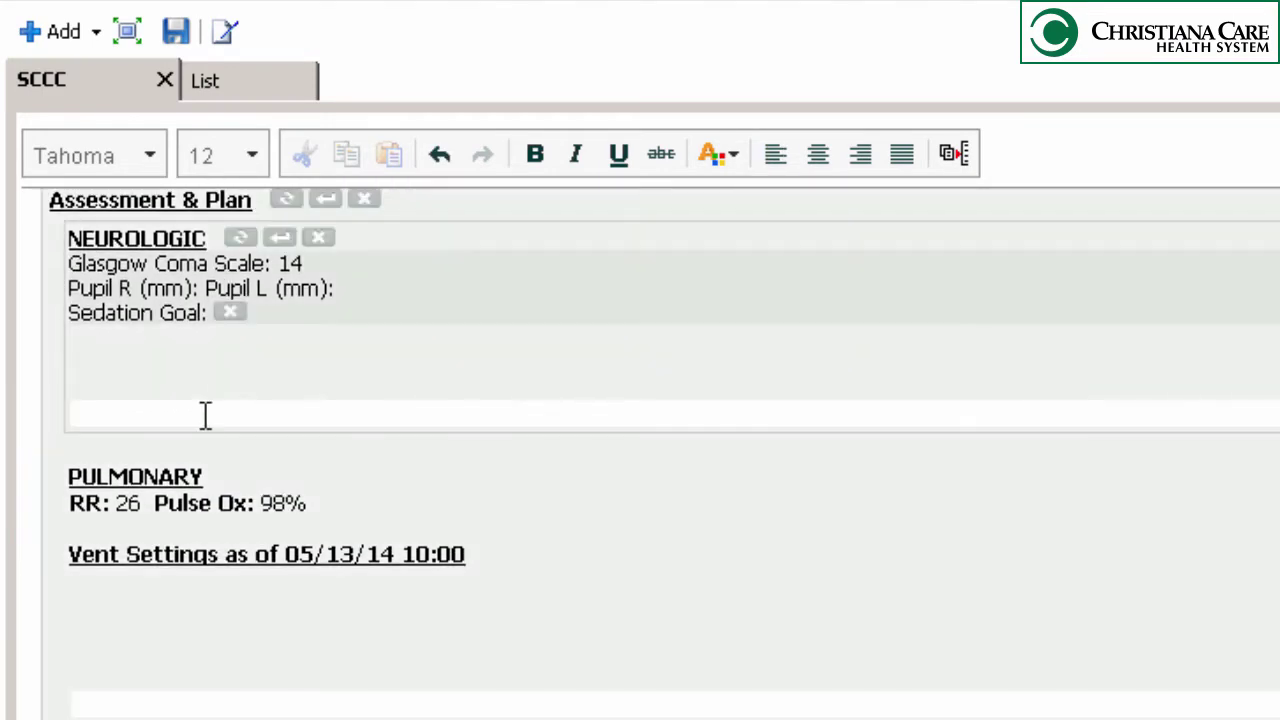
pyautogui.click(203, 418)
pyautogui.write('Ay')
pyautogui.press('BackSpace')
pyautogui.press('BackSpace')
pyautogui.write('ny additional comments')
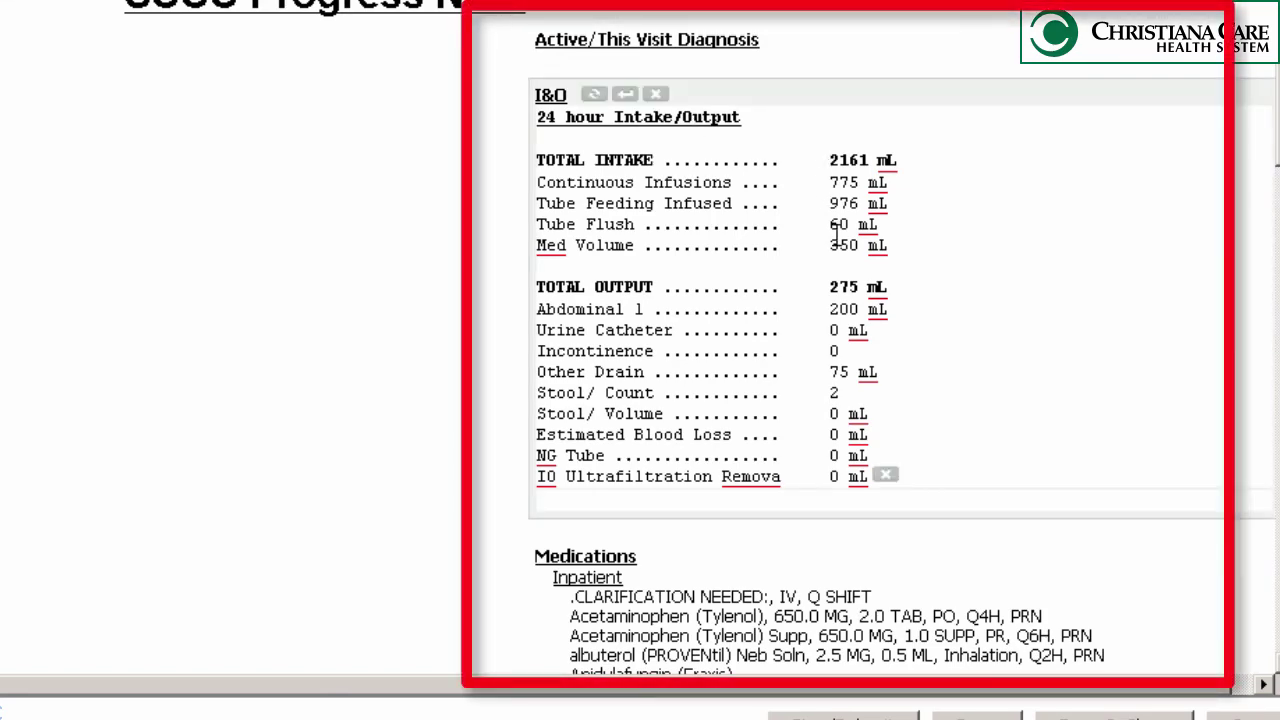
pyautogui.moveTo(1274, 135); pyautogui.dragTo(1273, 255)
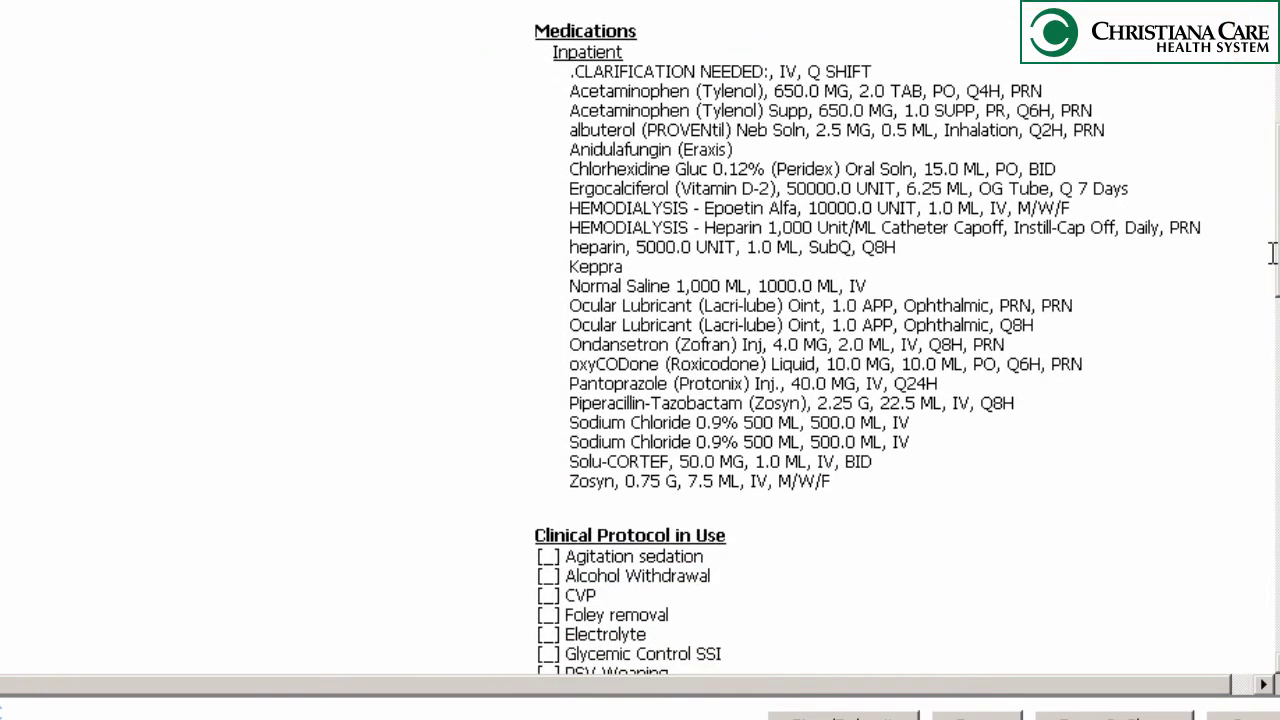
pyautogui.moveTo(1273, 253); pyautogui.dragTo(1269, 410)
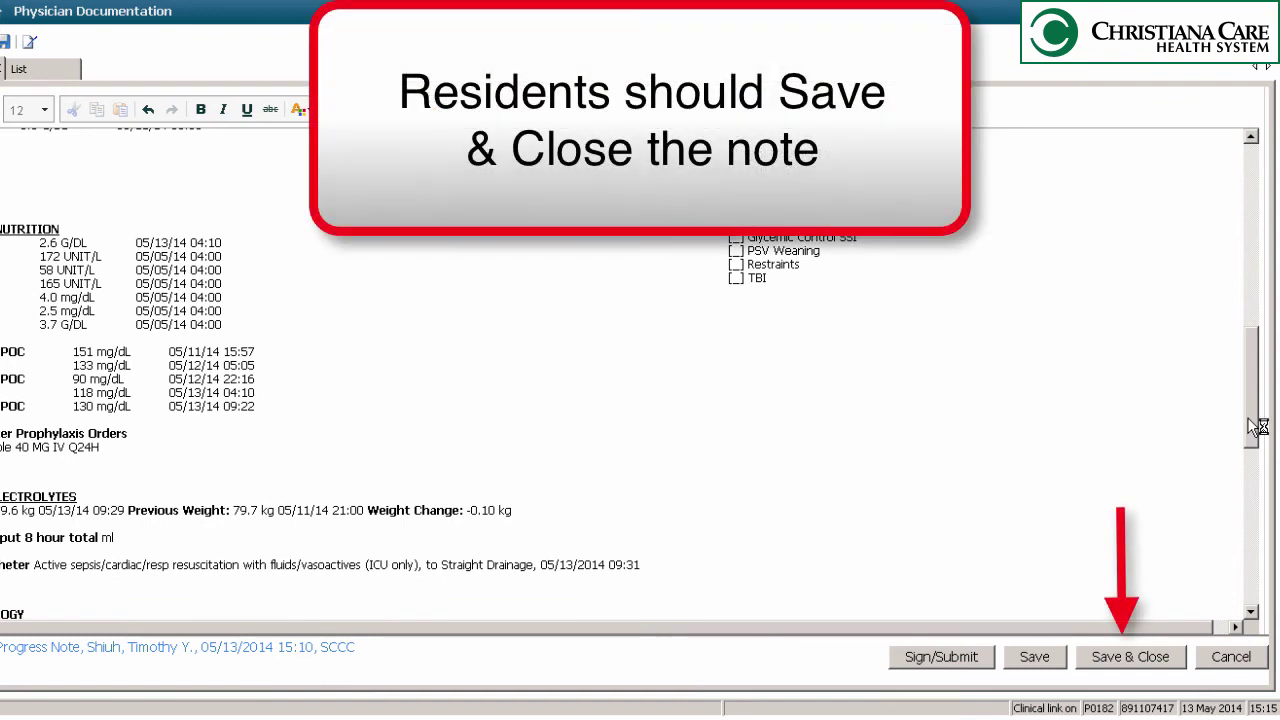